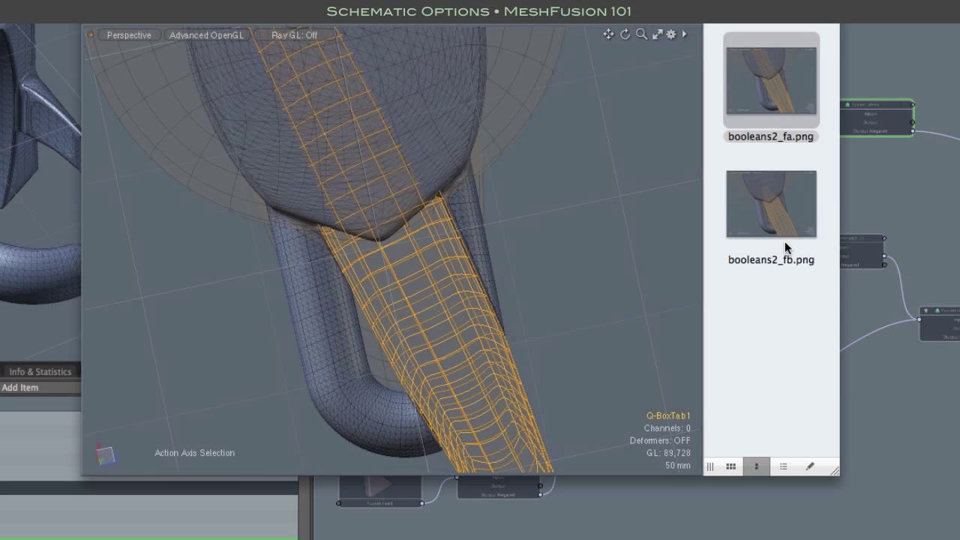
Compare booleans2_fb.png with booleans2_fa.png in Preview, then close Preview.
{"action": "left_click", "coordinate": [778, 189]}
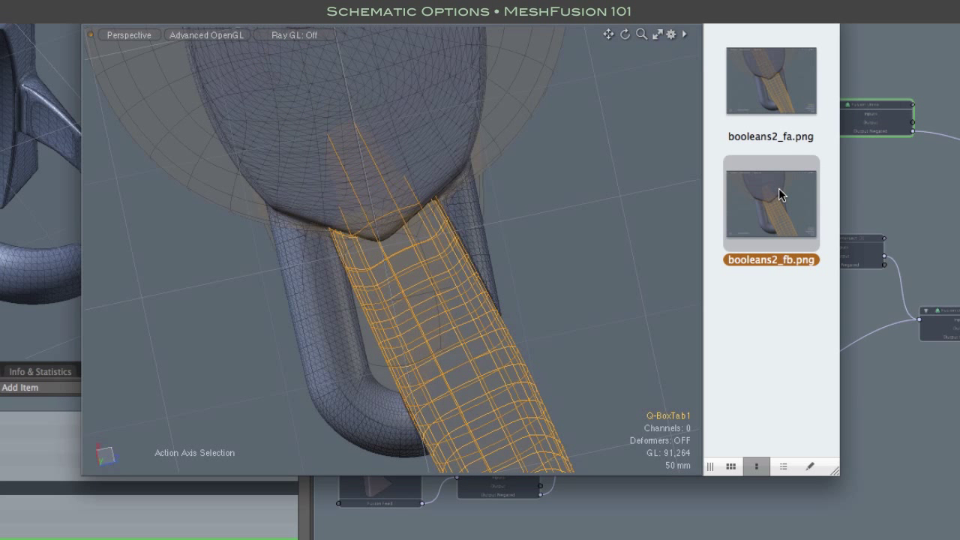
{"action": "left_click", "coordinate": [774, 96]}
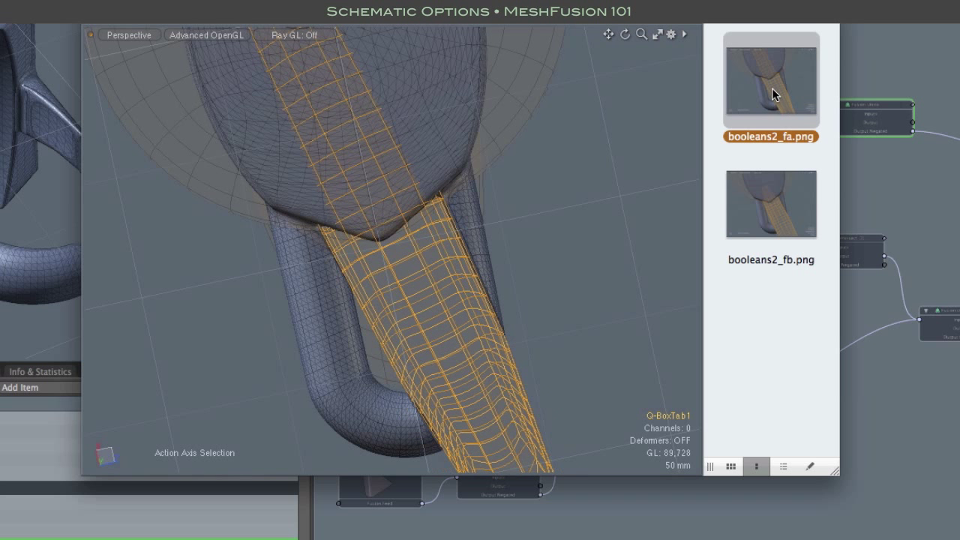
{"action": "left_click", "coordinate": [780, 197]}
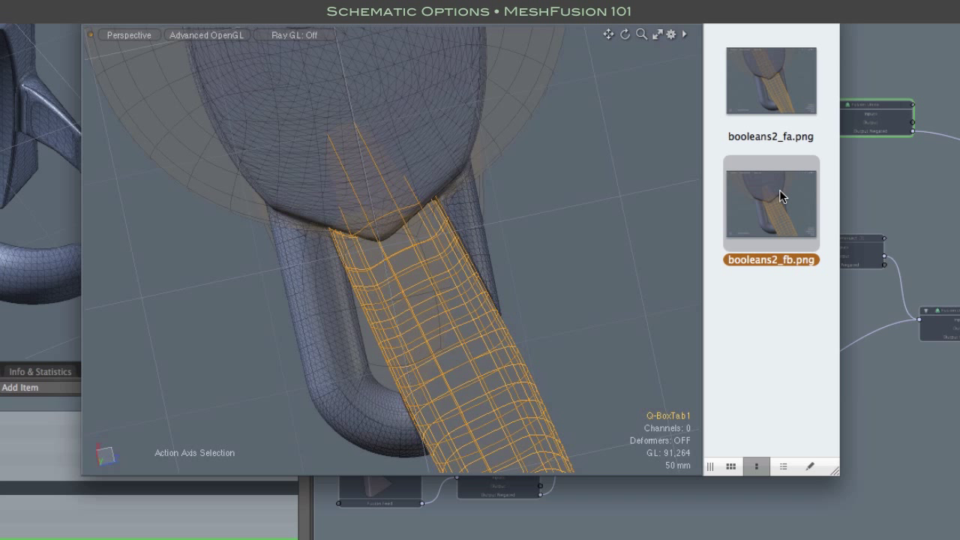
{"action": "left_click", "coordinate": [96, 25]}
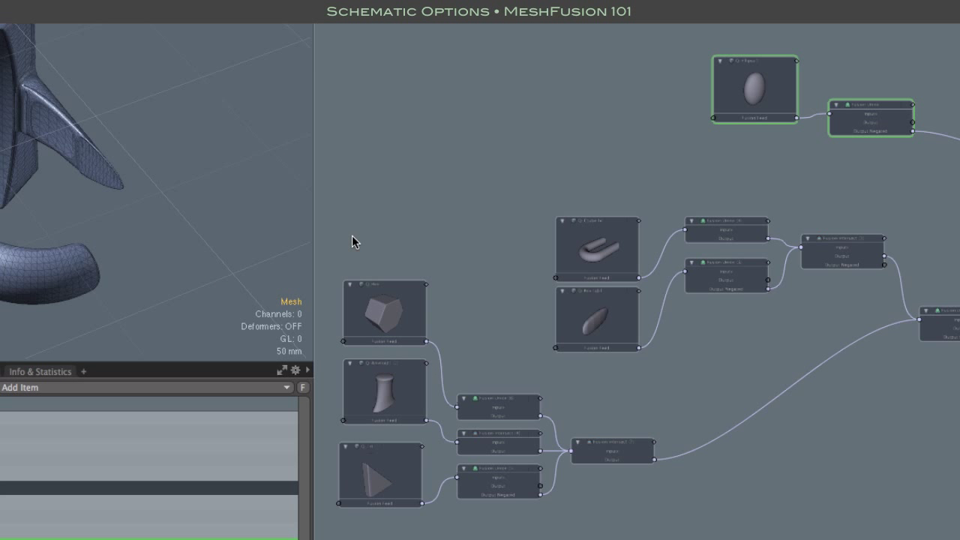
Frame the shape nodes with Fusion Intersect and delete the negated wedge wire into it.
{"action": "left_click_drag", "start_coordinate": [345, 234], "coordinate": [513, 538]}
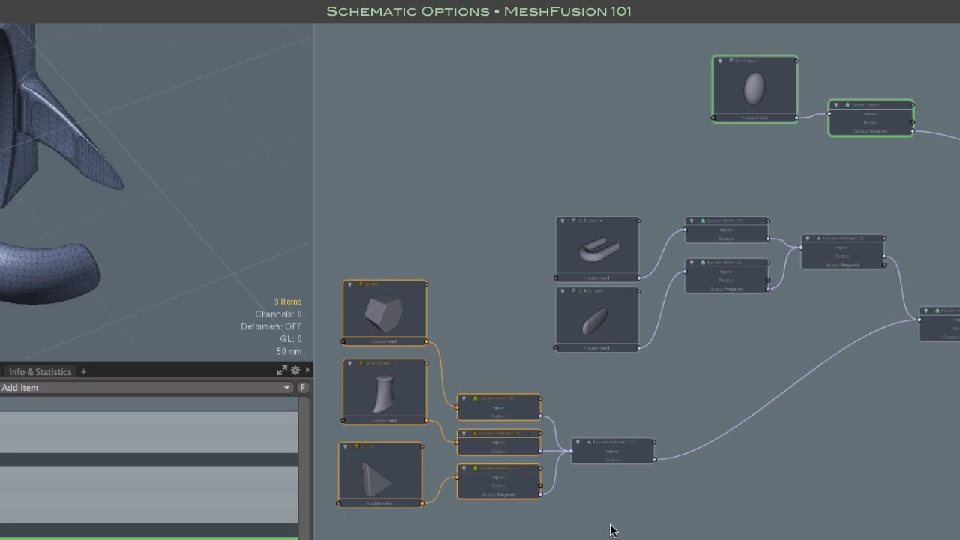
{"action": "left_click", "coordinate": [615, 448], "text": "shift"}
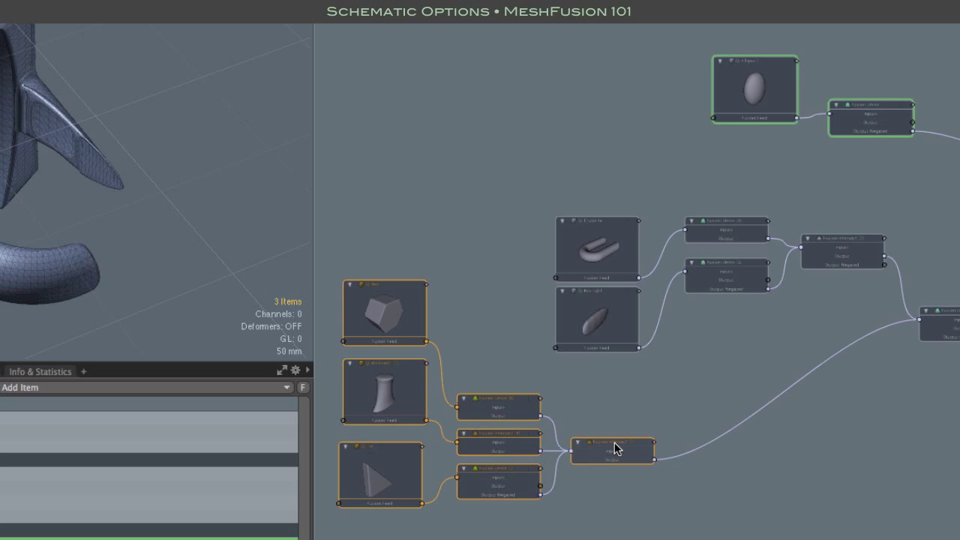
{"action": "key", "text": "shift+a"}
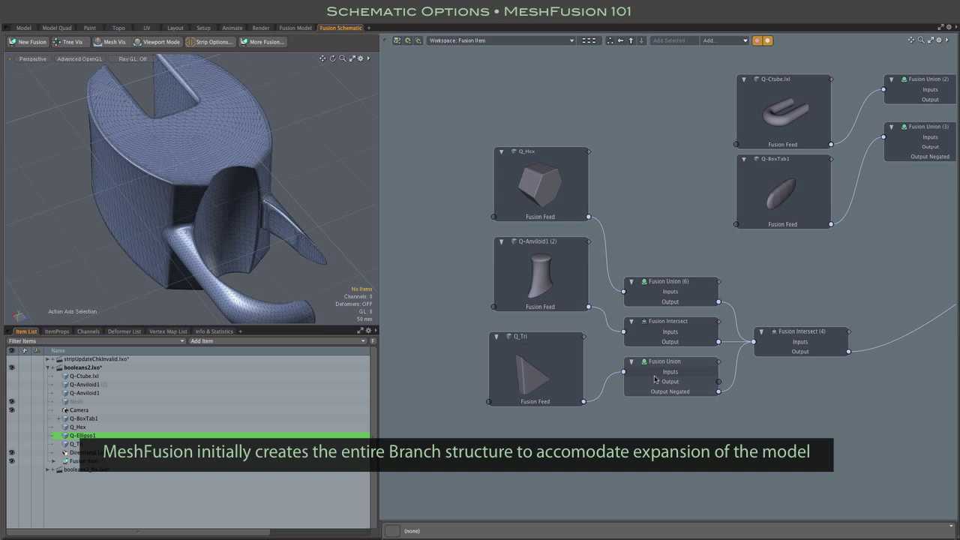
{"action": "left_click", "coordinate": [737, 366]}
{"action": "key", "text": "Delete"}
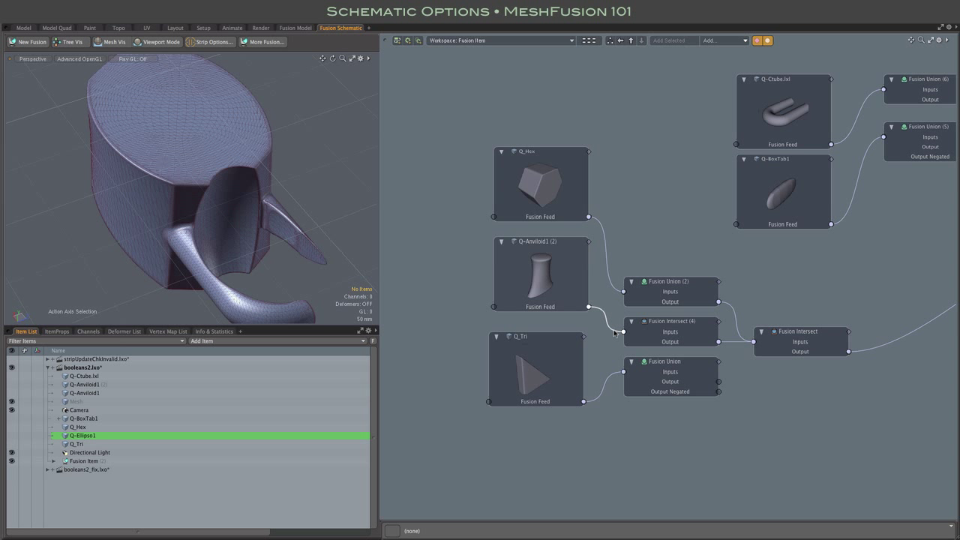
Strip all wires from Fusion Union (2) and Fusion Intersect (4) and move both nodes up.
{"action": "left_click", "coordinate": [613, 329]}
{"action": "key", "text": "Delete"}
{"action": "left_click", "coordinate": [731, 343]}
{"action": "key", "text": "Delete"}
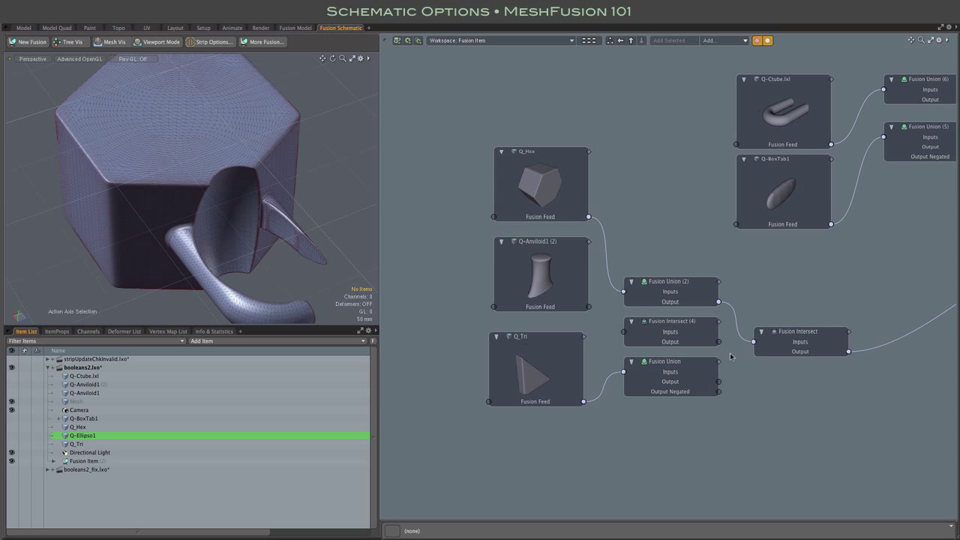
{"action": "left_click", "coordinate": [730, 330]}
{"action": "key", "text": "Delete"}
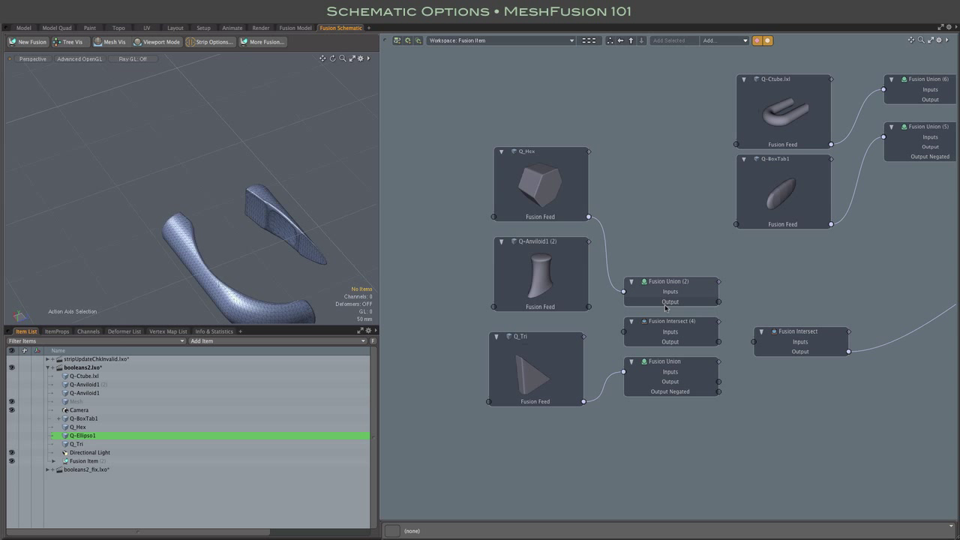
{"action": "left_click", "coordinate": [617, 292]}
{"action": "key", "text": "Delete"}
{"action": "left_click_drag", "start_coordinate": [670, 290], "coordinate": [641, 98]}
{"action": "left_click_drag", "start_coordinate": [662, 325], "coordinate": [524, 91]}
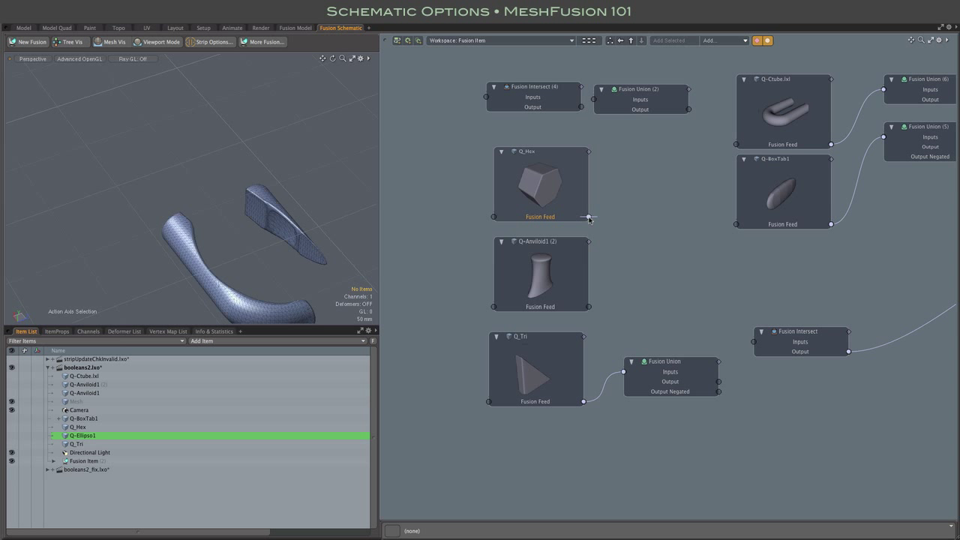
Wire Q_Hex and Q-Anviloid1 Fusion Feeds directly into Fusion Intersect's Inputs.
{"action": "left_click_drag", "start_coordinate": [589, 218], "coordinate": [753, 342]}
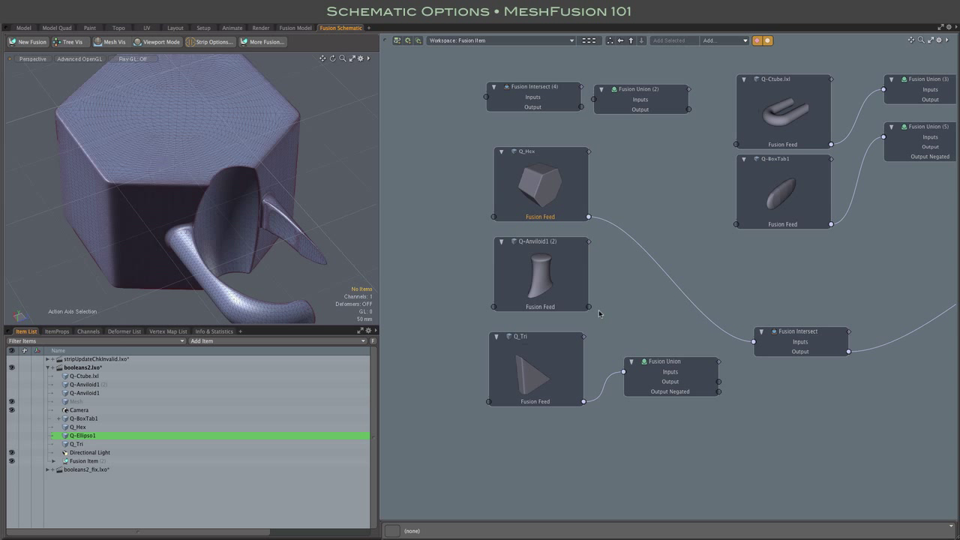
{"action": "left_click_drag", "start_coordinate": [590, 308], "coordinate": [755, 345]}
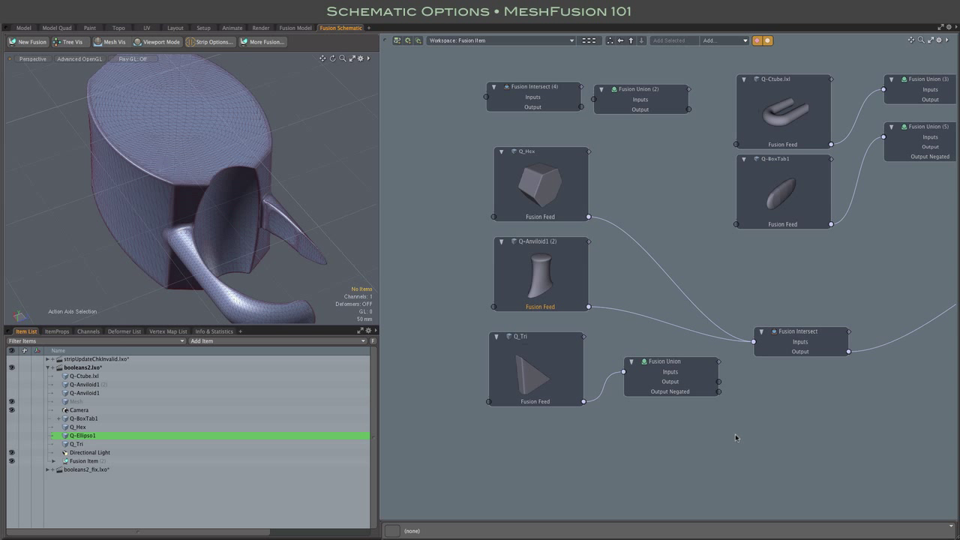
{"action": "left_click", "coordinate": [728, 342], "text": "ctrl"}
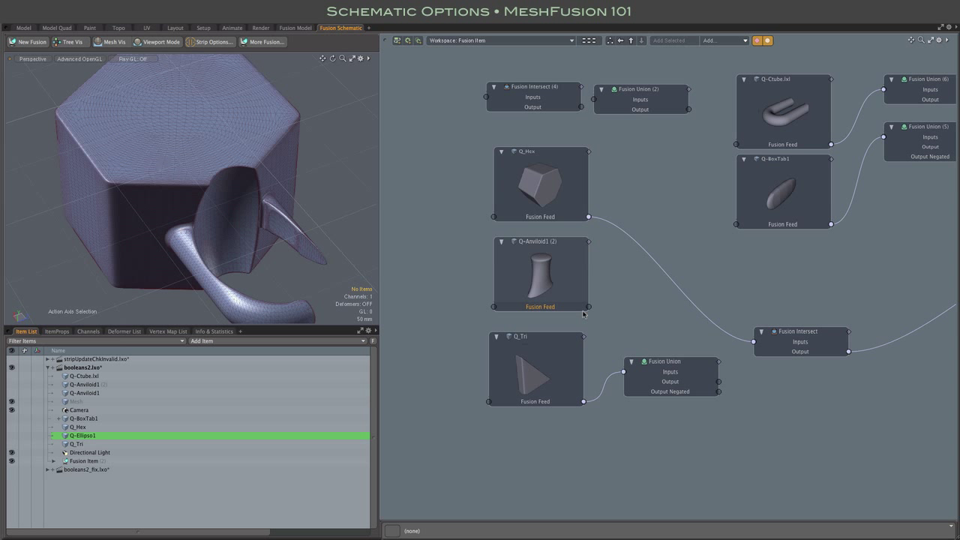
{"action": "left_click_drag", "start_coordinate": [589, 307], "coordinate": [753, 344]}
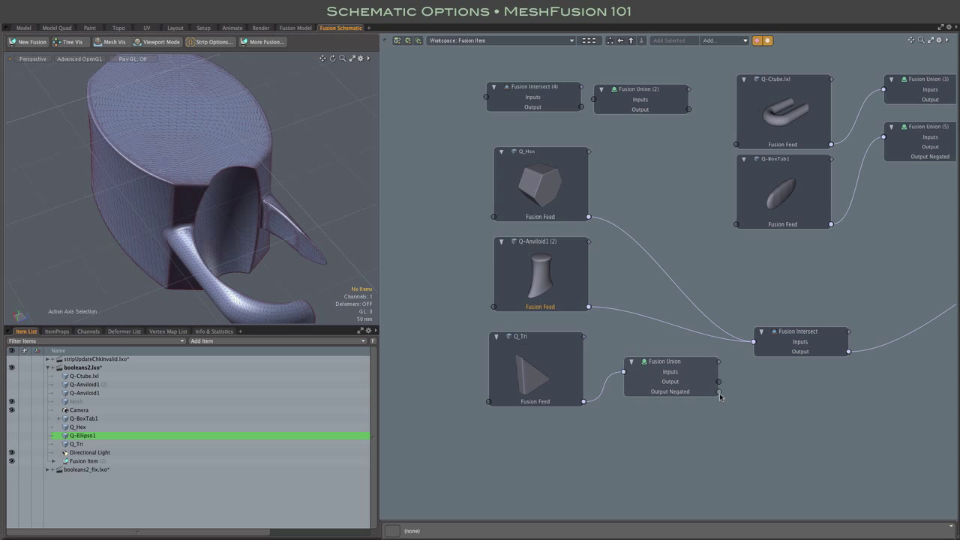
Try the negated wedge union in Fusion Intersect, then unplug it and detach Q_Tri from Fusion Union.
{"action": "left_click_drag", "start_coordinate": [718, 392], "coordinate": [754, 343]}
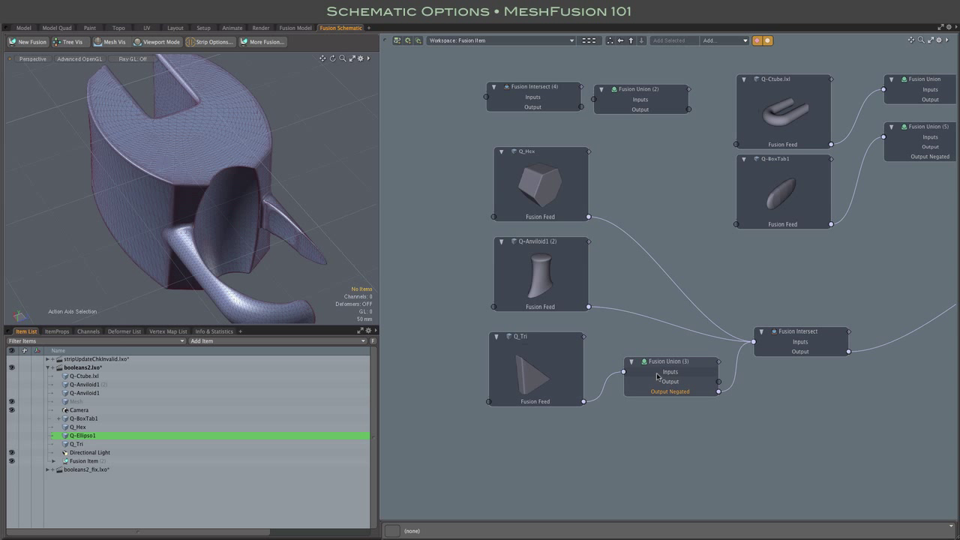
{"action": "left_click", "coordinate": [739, 359], "text": "ctrl"}
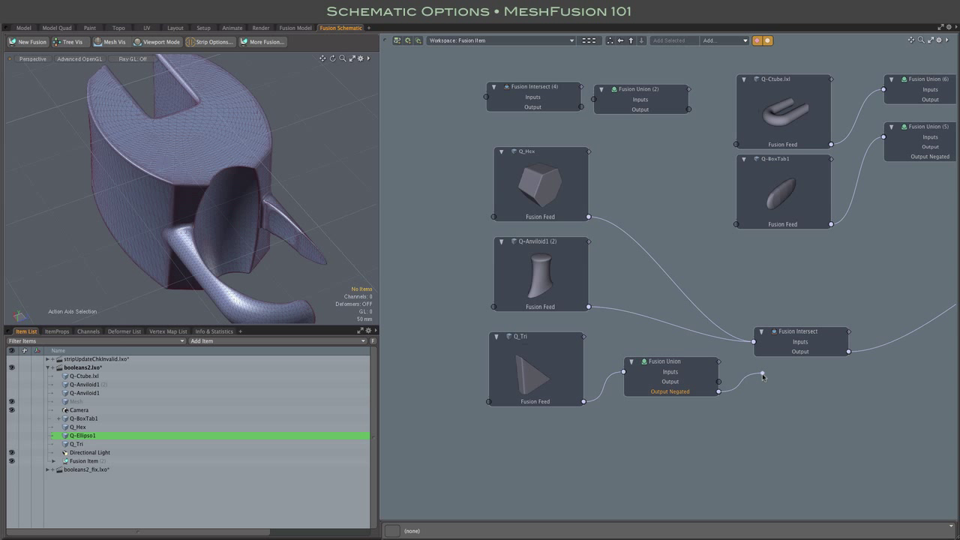
{"action": "left_click", "coordinate": [616, 377], "text": "ctrl"}
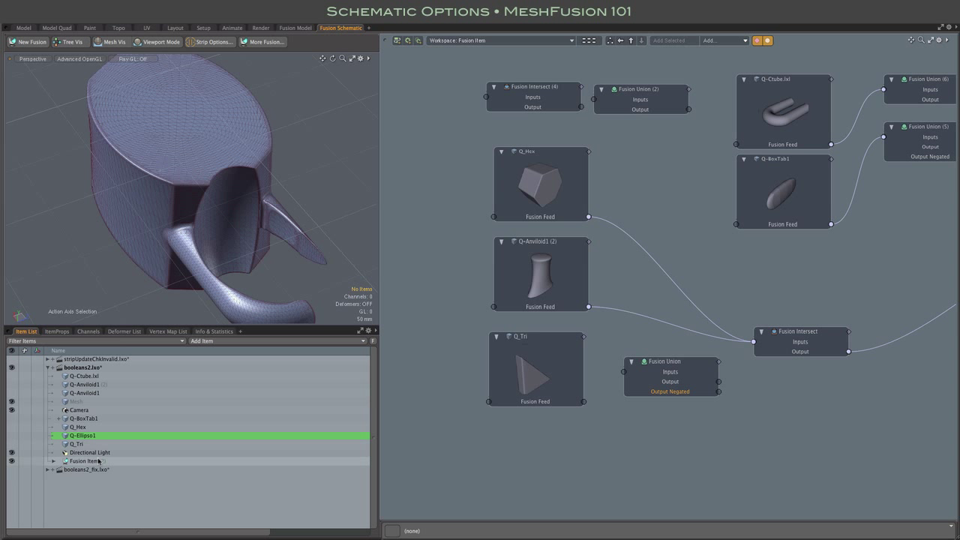
{"action": "left_click", "coordinate": [517, 341]}
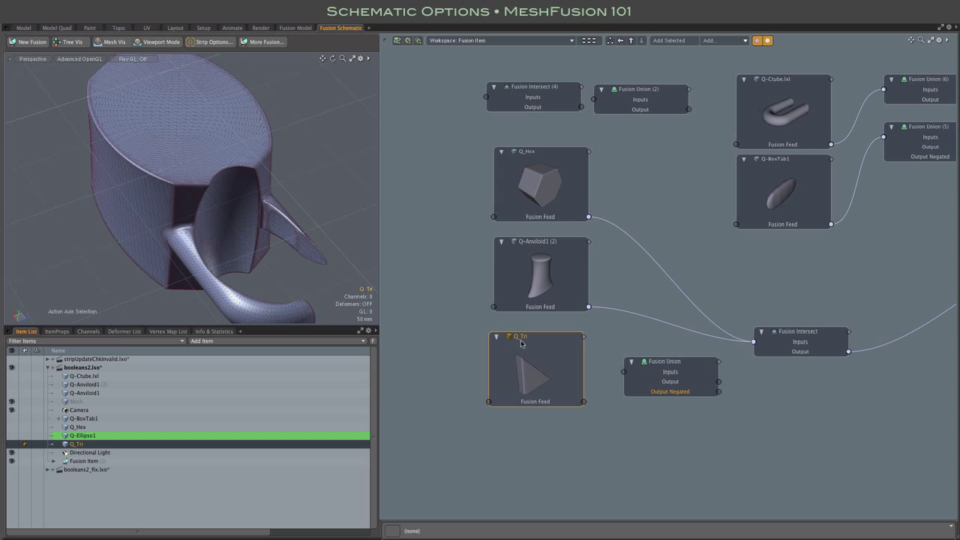
{"action": "left_click_drag", "start_coordinate": [658, 362], "coordinate": [638, 141]}
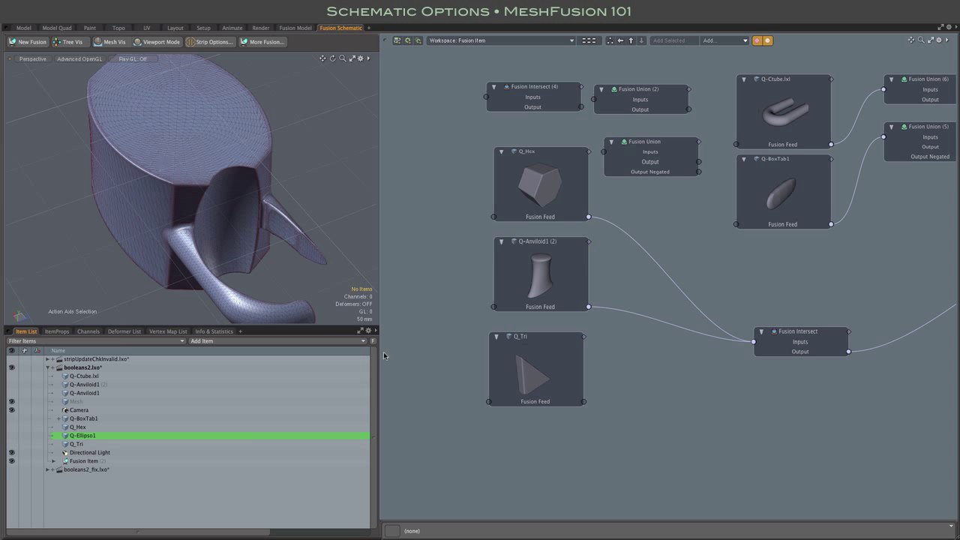
Add a Fusion Feed Negated output to Q_Tri from Channels, test it in Fusion Intersect, then unplug.
{"action": "left_click", "coordinate": [88, 331]}
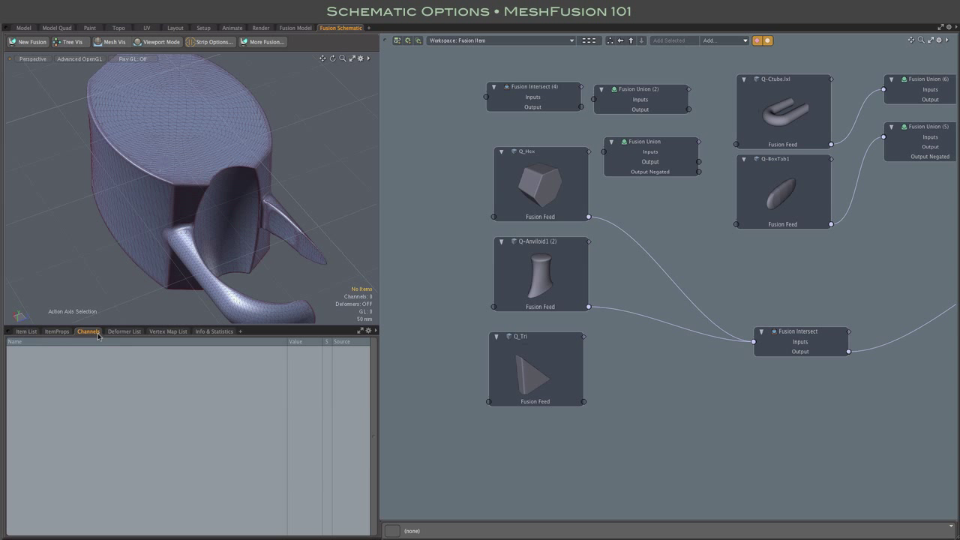
{"action": "left_click", "coordinate": [558, 342]}
{"action": "scroll", "coordinate": [133, 486], "scroll_direction": "down", "scroll_amount": 4}
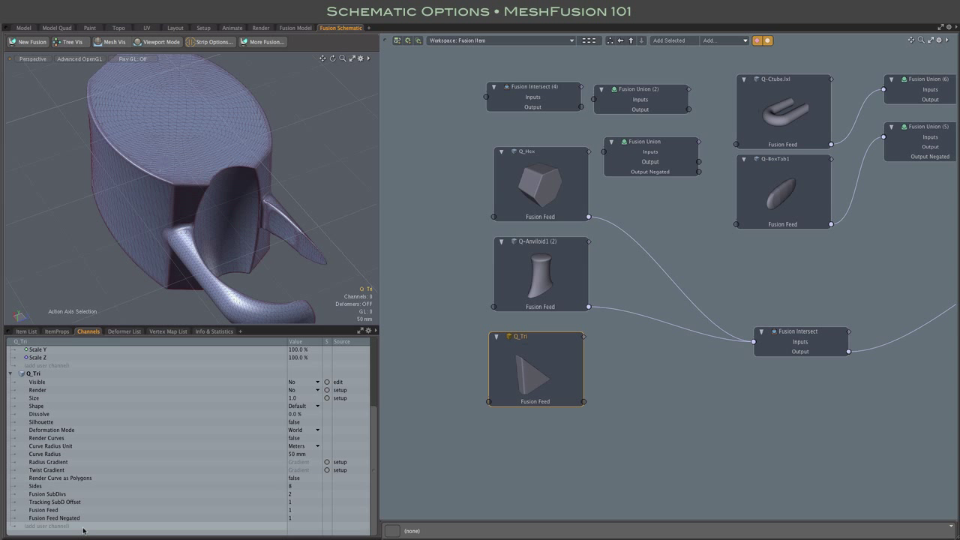
{"action": "left_click_drag", "start_coordinate": [74, 518], "coordinate": [534, 375]}
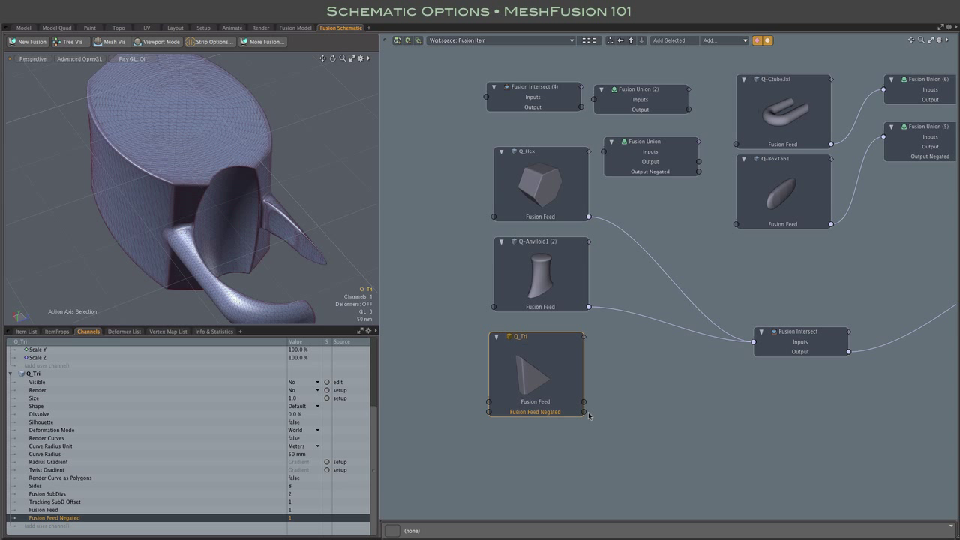
{"action": "left_click_drag", "start_coordinate": [586, 412], "coordinate": [753, 345]}
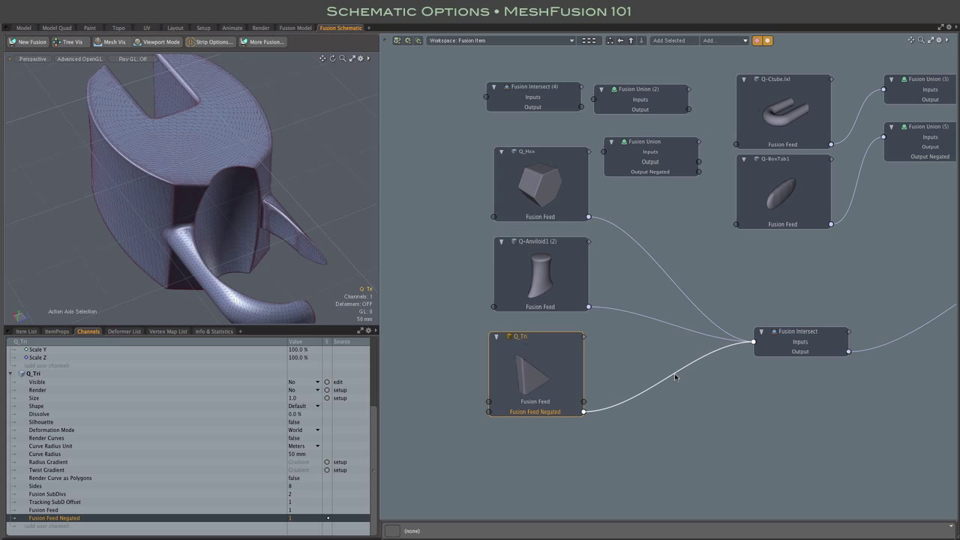
{"action": "left_click_drag", "start_coordinate": [675, 376], "coordinate": [681, 397]}
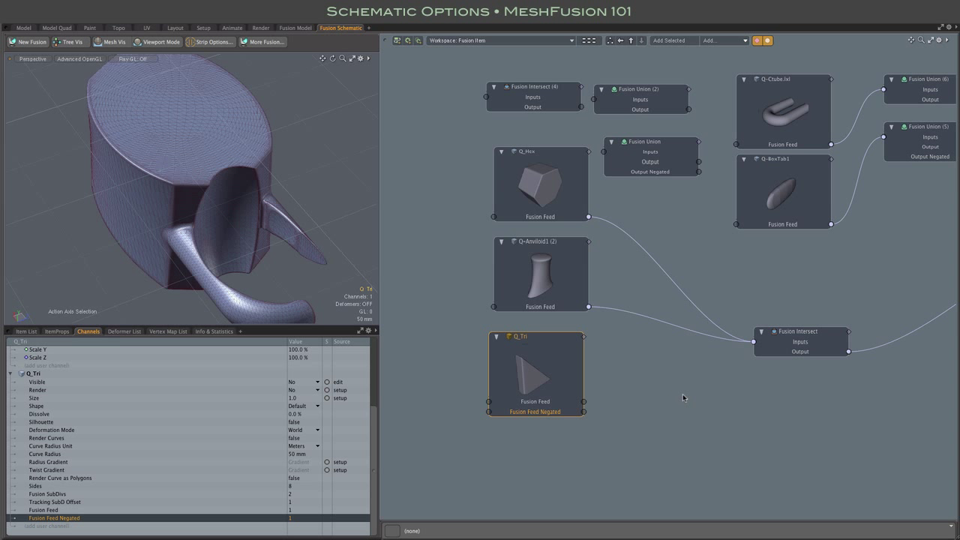
Add a Fusion Subtract node from Add... > Other and arrange it beside Fusion Intersect.
{"action": "left_click", "coordinate": [746, 43]}
{"action": "mouse_move", "coordinate": [806, 108]}
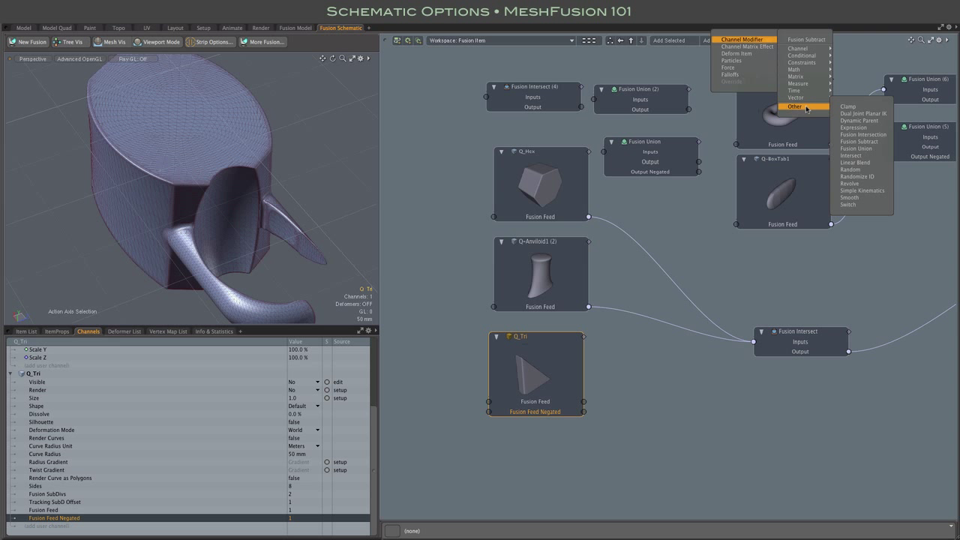
{"action": "left_click", "coordinate": [862, 141]}
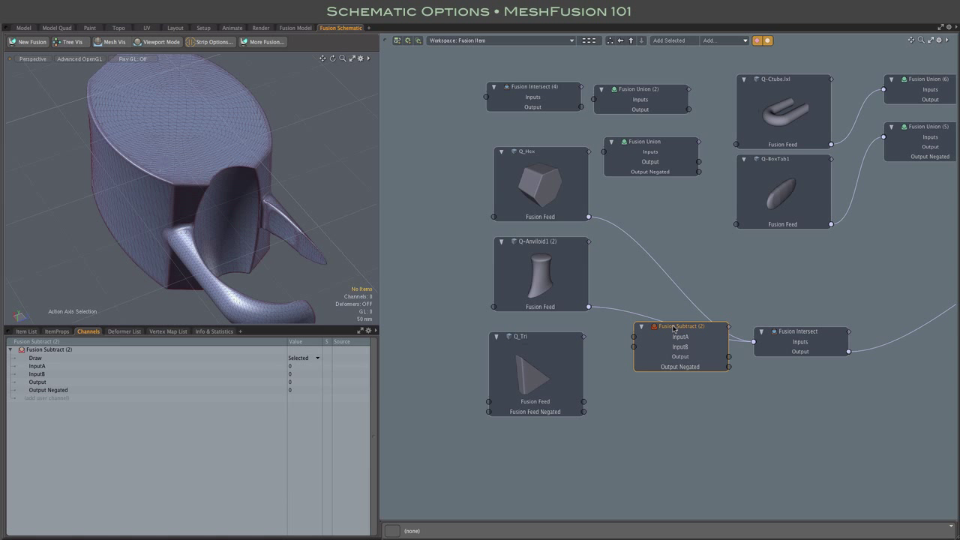
{"action": "left_click_drag", "start_coordinate": [674, 327], "coordinate": [774, 386]}
{"action": "left_click_drag", "start_coordinate": [789, 335], "coordinate": [652, 291]}
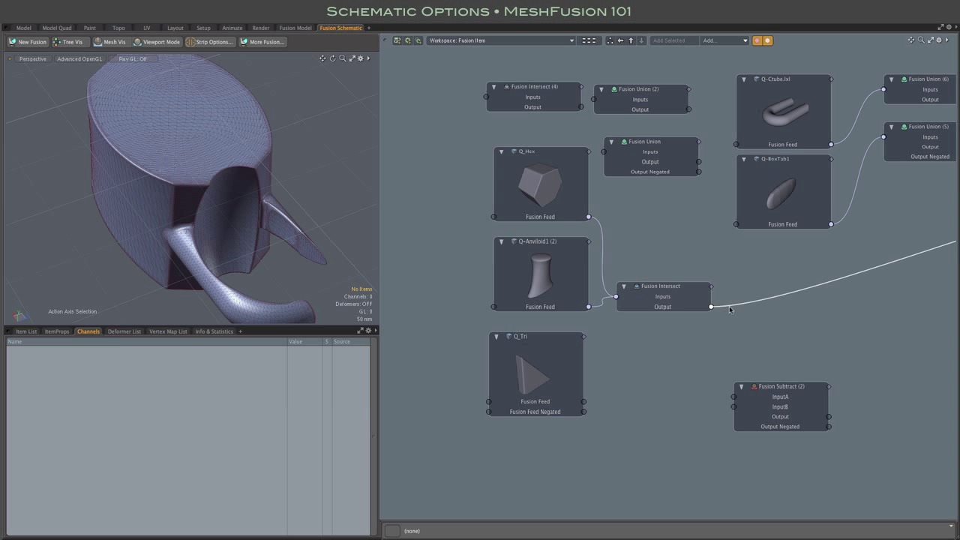
Wire Intersect Output to InputA, Q_Tri Fusion Feed to InputB, and Subtract Output downstream.
{"action": "left_click_drag", "start_coordinate": [729, 309], "coordinate": [829, 416]}
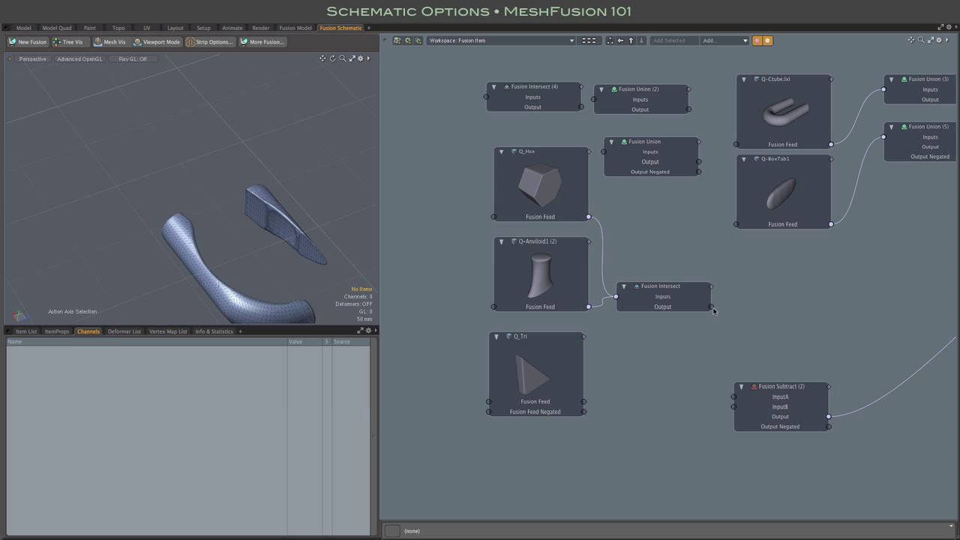
{"action": "left_click_drag", "start_coordinate": [711, 306], "coordinate": [733, 397]}
{"action": "left_click_drag", "start_coordinate": [583, 401], "coordinate": [733, 406]}
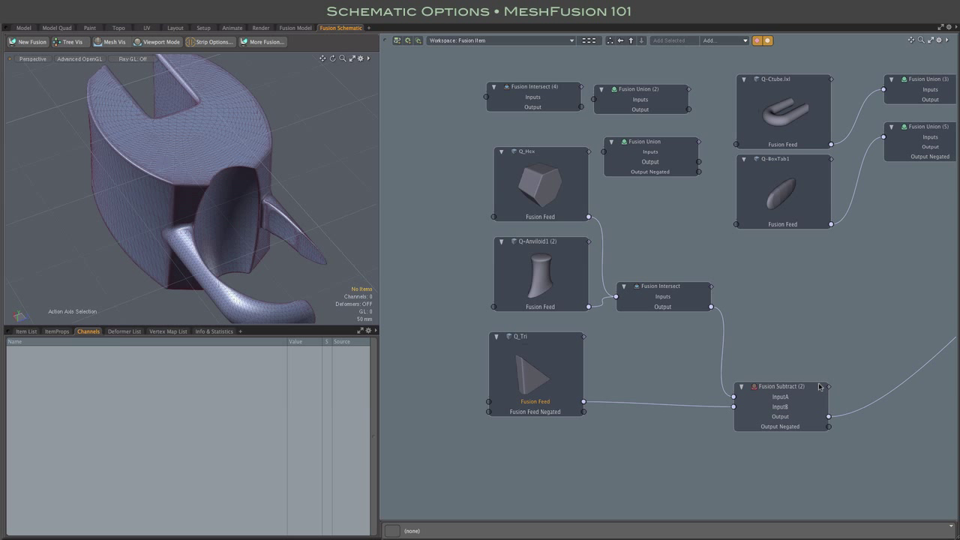
Rearrange the Hex, Anviloid and wedge nodes and Fusion Intersect beside Fusion Subtract (2).
{"action": "scroll", "coordinate": [821, 386], "scroll_direction": "down", "scroll_amount": 4}
{"action": "scroll", "coordinate": [818, 383], "scroll_direction": "up", "scroll_amount": 3}
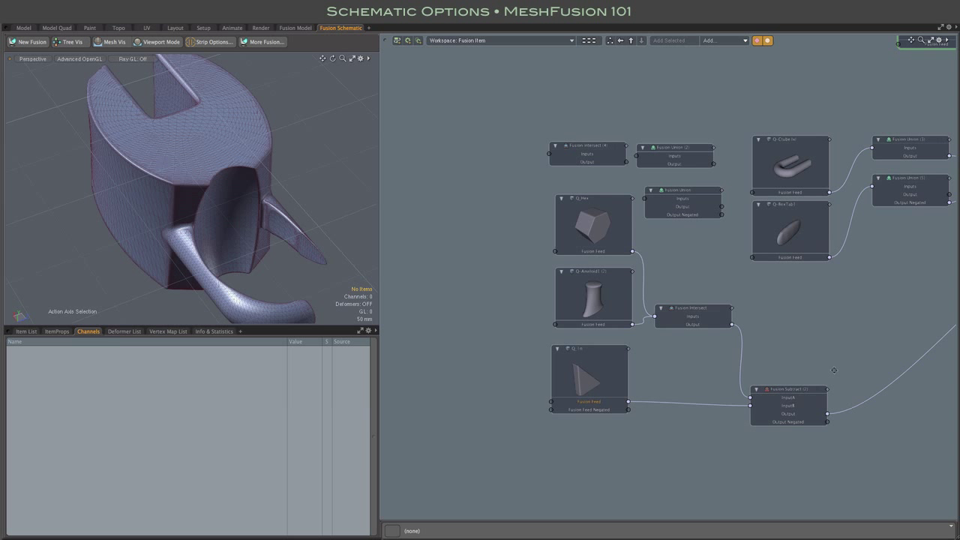
{"action": "middle_click_drag", "start_coordinate": [832, 369], "coordinate": [768, 284]}
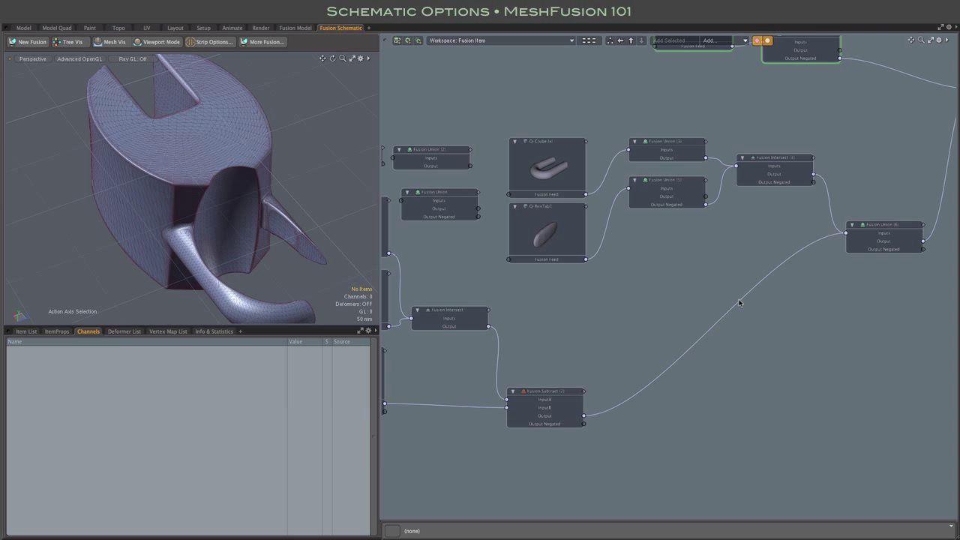
{"action": "left_click", "coordinate": [739, 301]}
{"action": "middle_click_drag", "start_coordinate": [523, 315], "coordinate": [656, 309]}
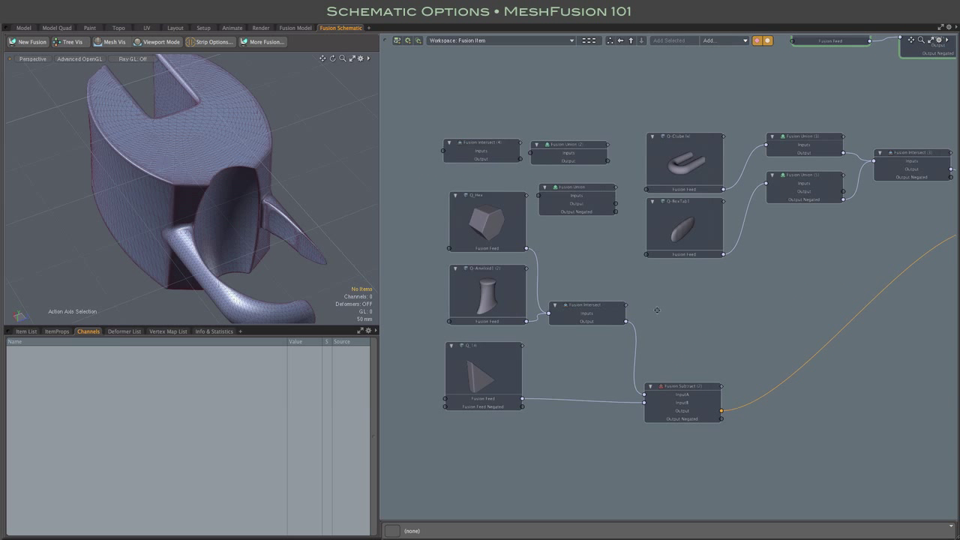
{"action": "left_click", "coordinate": [656, 310]}
{"action": "left_click_drag", "start_coordinate": [431, 224], "coordinate": [517, 358]}
{"action": "left_click_drag", "start_coordinate": [495, 222], "coordinate": [511, 300]}
{"action": "left_click_drag", "start_coordinate": [579, 307], "coordinate": [586, 380]}
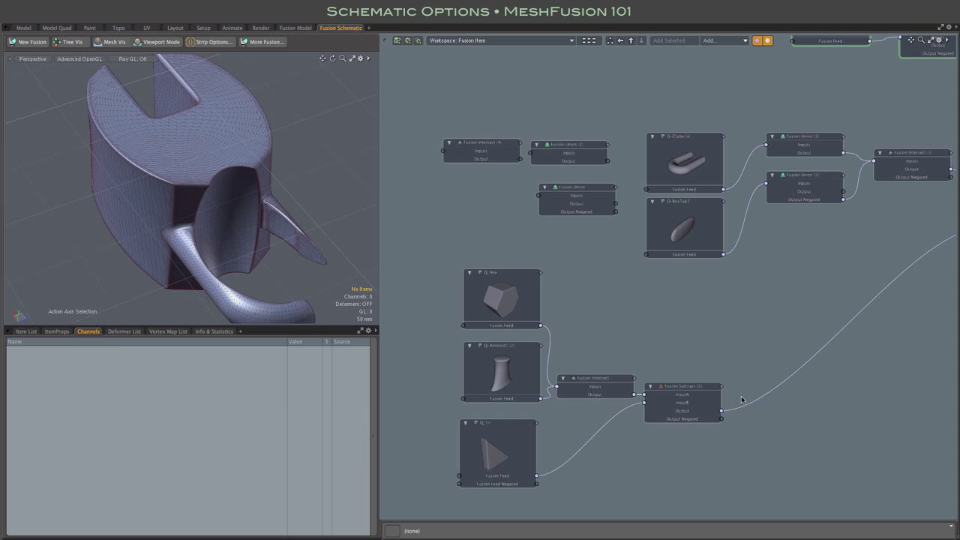
Unwire and move aside Fusion Subtract (2), then feed Q_Tri's Fusion Feed Negated into Fusion Intersect.
{"action": "mouse_move", "coordinate": [639, 394]}
{"action": "left_mouse_down"}
{"action": "mouse_move", "coordinate": [678, 392]}
{"action": "mouse_move", "coordinate": [722, 410]}
{"action": "mouse_move", "coordinate": [700, 344]}
{"action": "mouse_move", "coordinate": [634, 397]}
{"action": "left_mouse_up"}
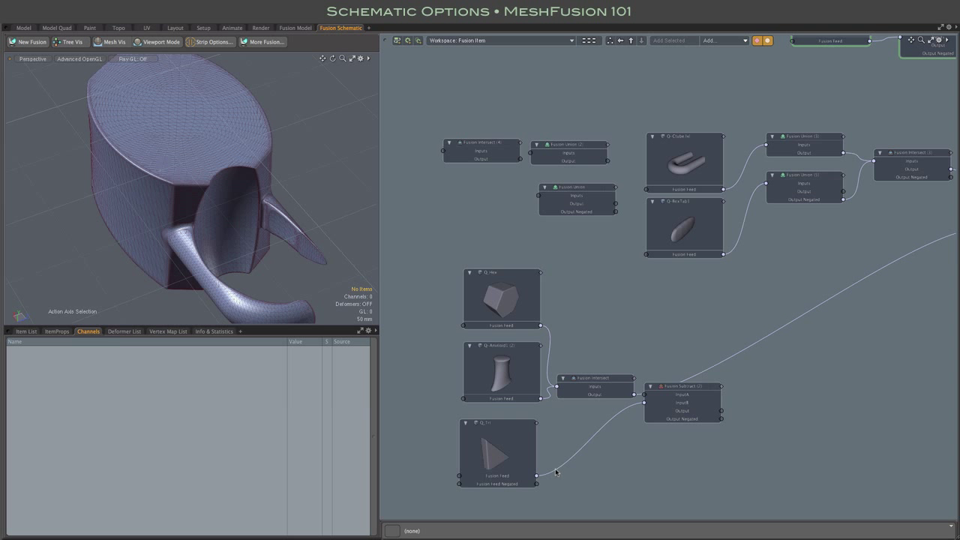
{"action": "left_click_drag", "start_coordinate": [556, 471], "coordinate": [576, 484]}
{"action": "left_click_drag", "start_coordinate": [673, 389], "coordinate": [484, 222]}
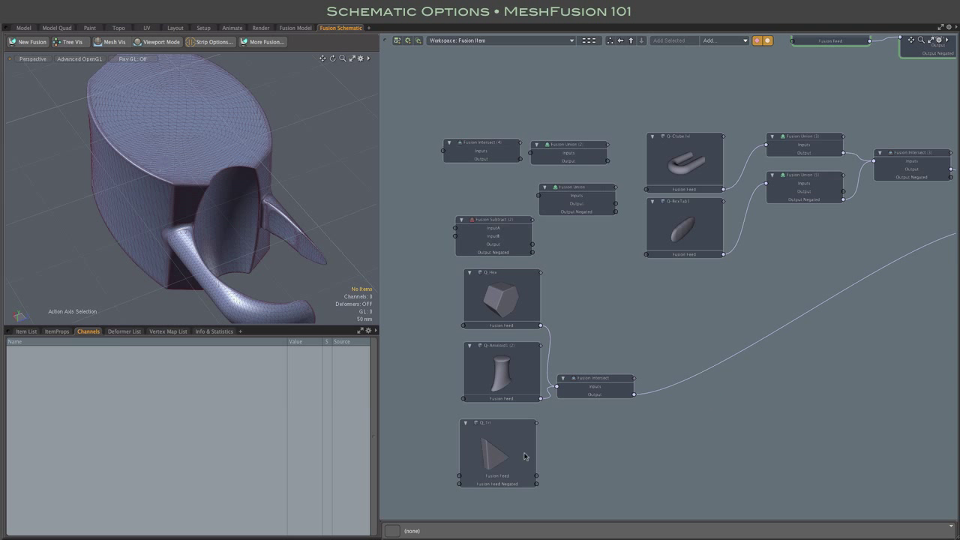
{"action": "left_click_drag", "start_coordinate": [536, 484], "coordinate": [556, 390]}
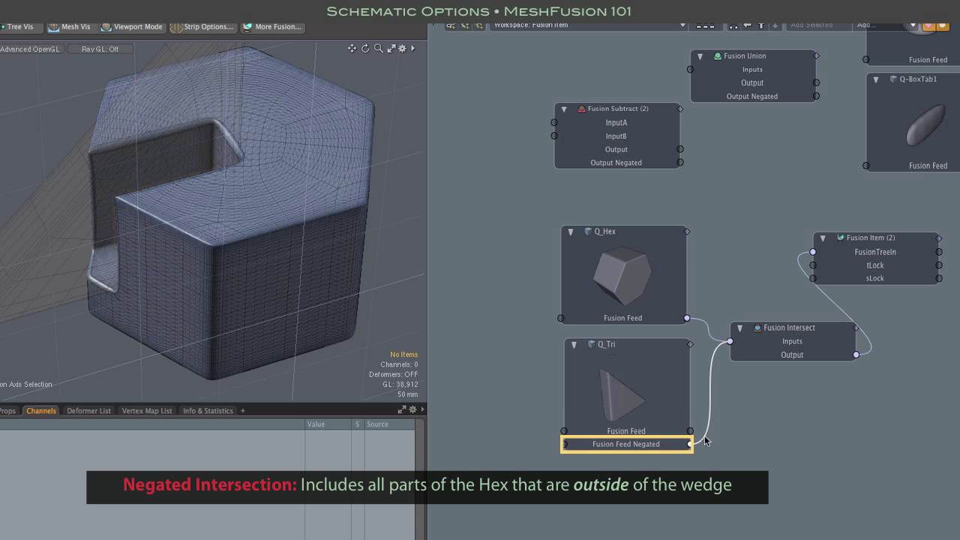
Compare Q_Tri's plain Fusion Feed in the intersection, then switch back to Fusion Feed Negated.
{"action": "mouse_move", "coordinate": [705, 441]}
{"action": "left_mouse_down"}
{"action": "mouse_move", "coordinate": [750, 443]}
{"action": "mouse_move", "coordinate": [691, 431]}
{"action": "left_mouse_up"}
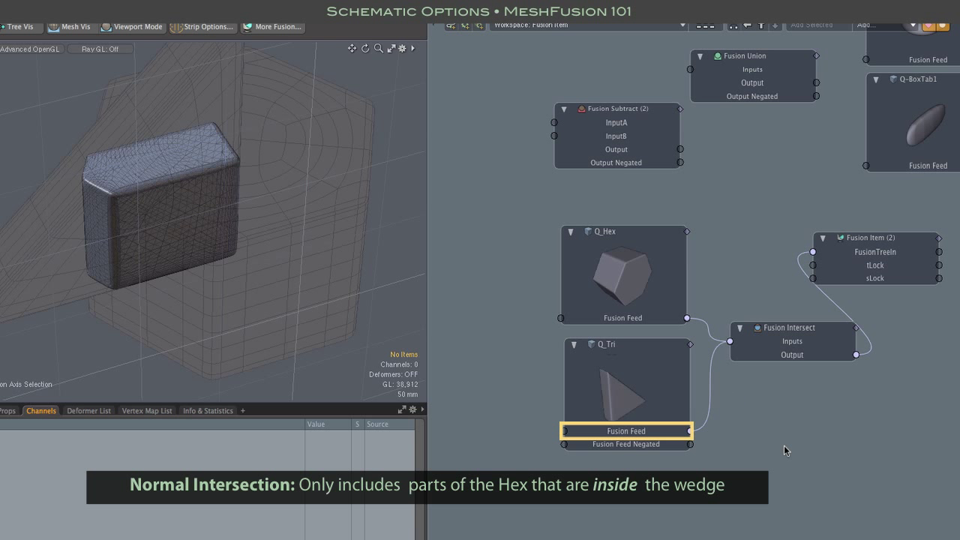
{"action": "left_click_drag", "start_coordinate": [709, 424], "coordinate": [691, 443]}
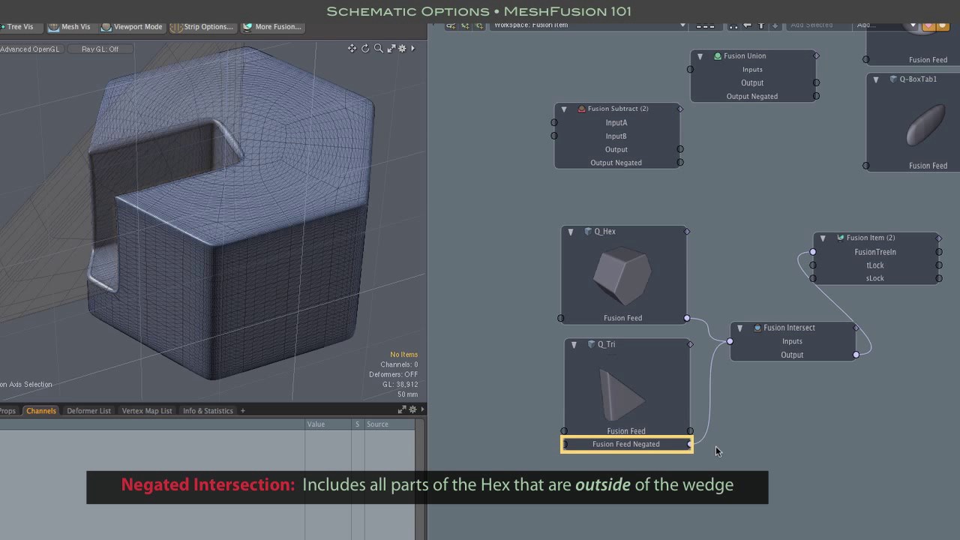